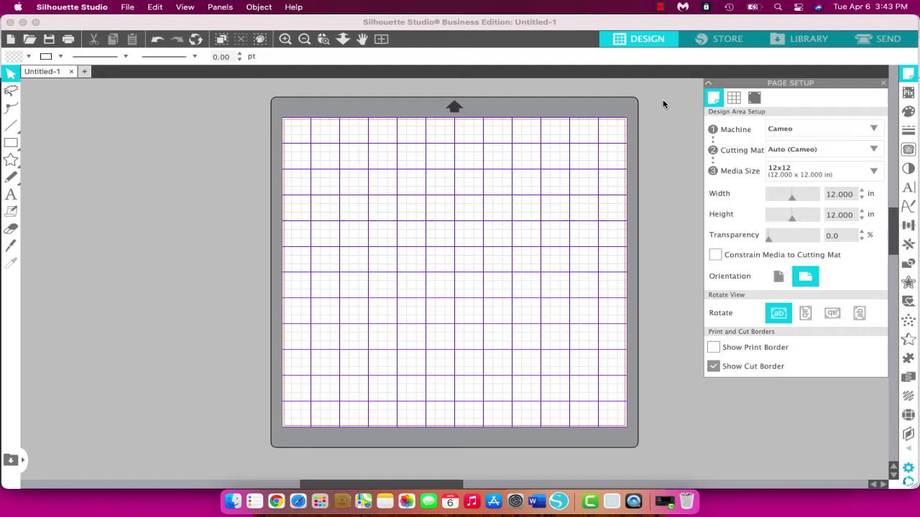
Step: Switch to the Library and open Recent Downloads to show its 24 designs
click(807, 40)
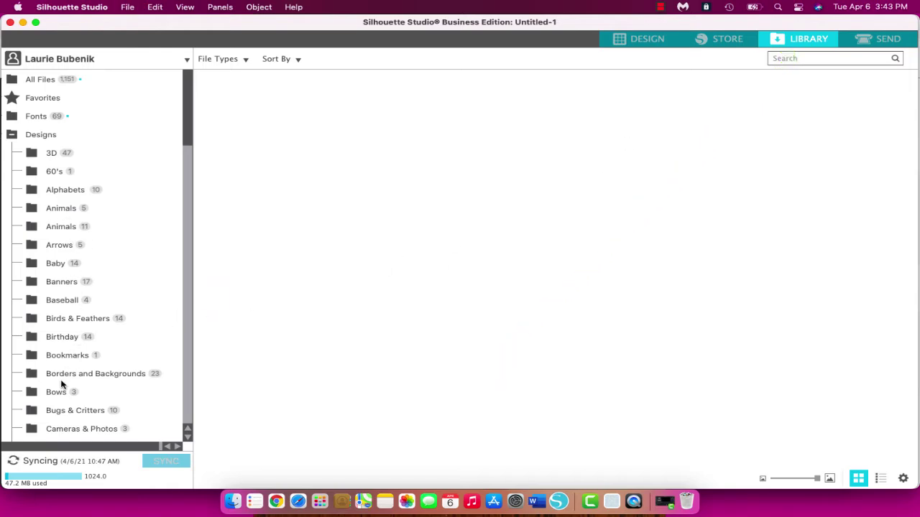
scroll(76, 353, down, 5)
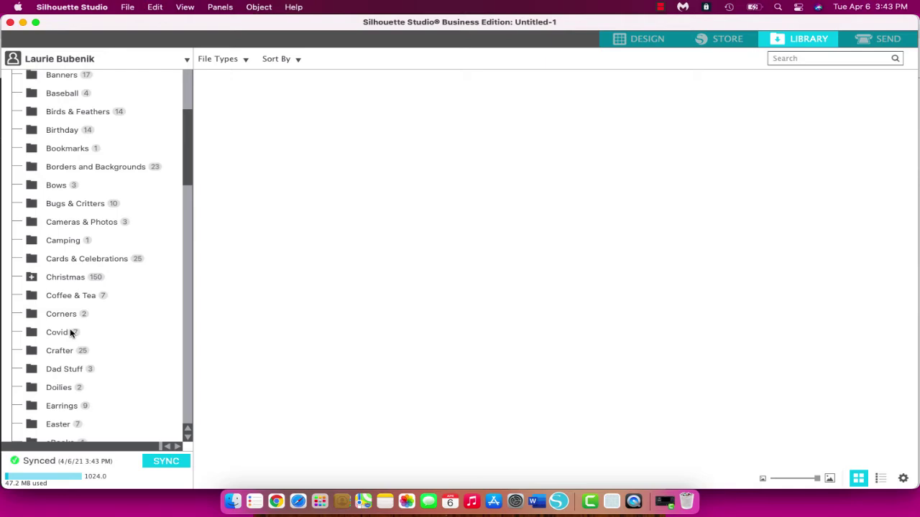
scroll(87, 323, down, 10)
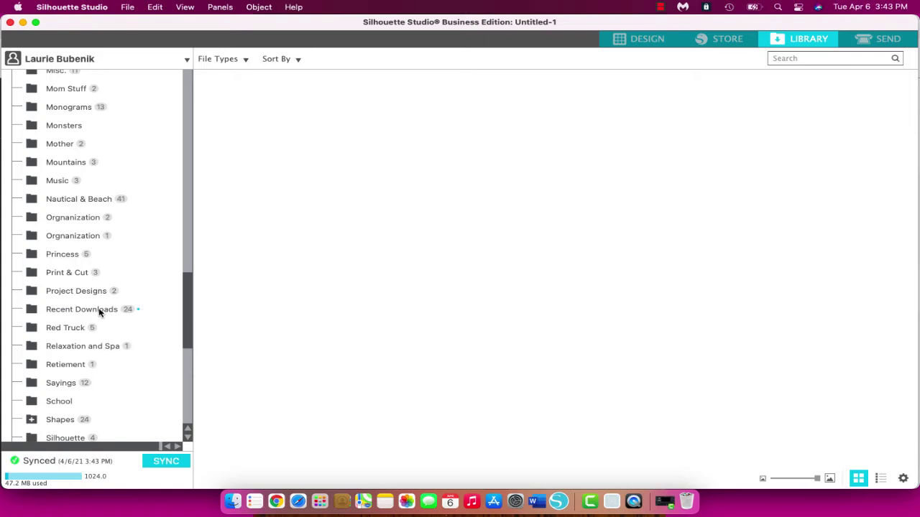
click(98, 309)
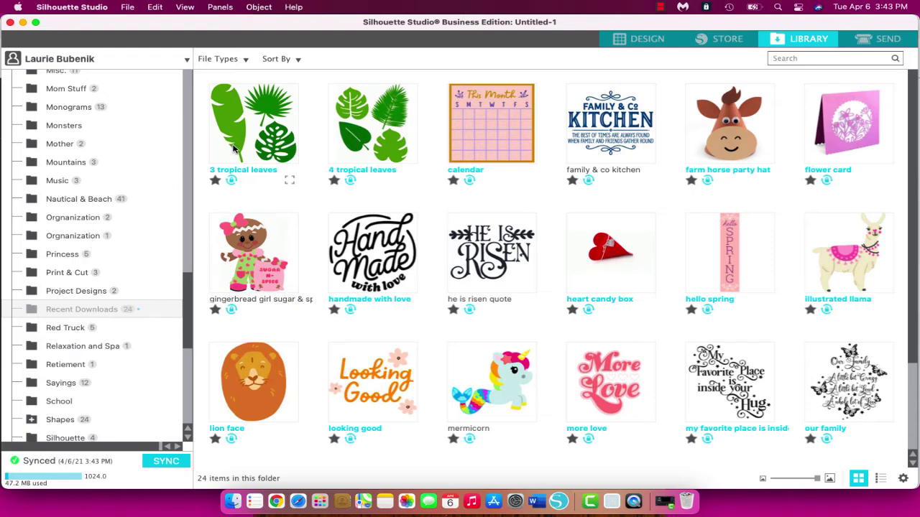
Step: Select the 3 tropical leaves and 4 tropical leaves designs and drag them into Flowers, Ferns, & Plants
click(264, 134)
shift+click(373, 140)
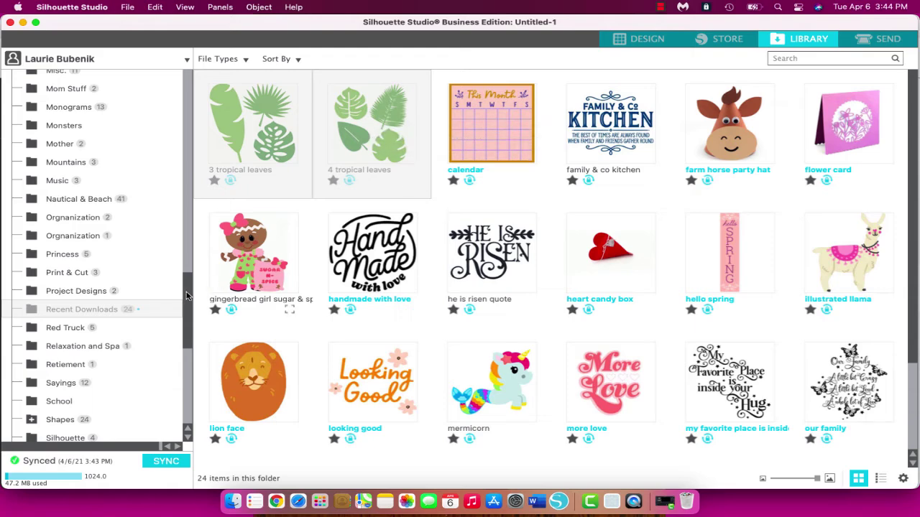
drag(189, 296, 195, 186)
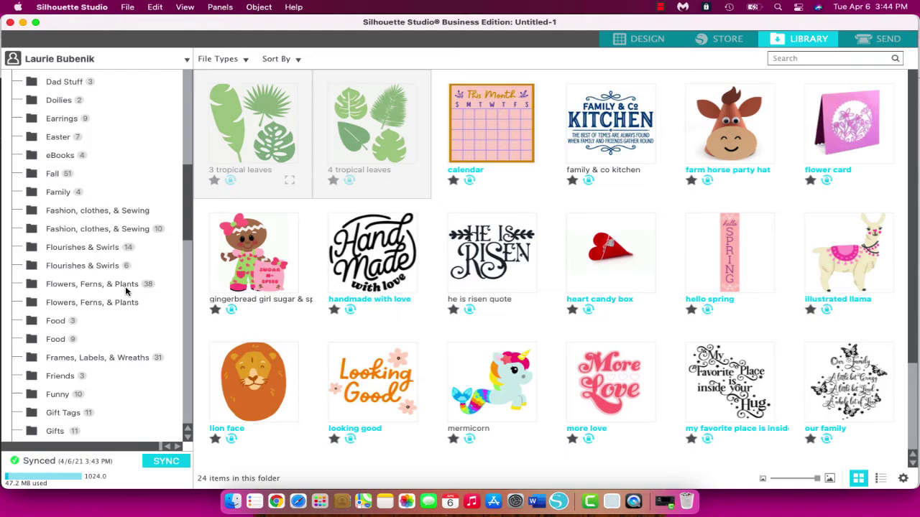
drag(126, 290, 126, 290)
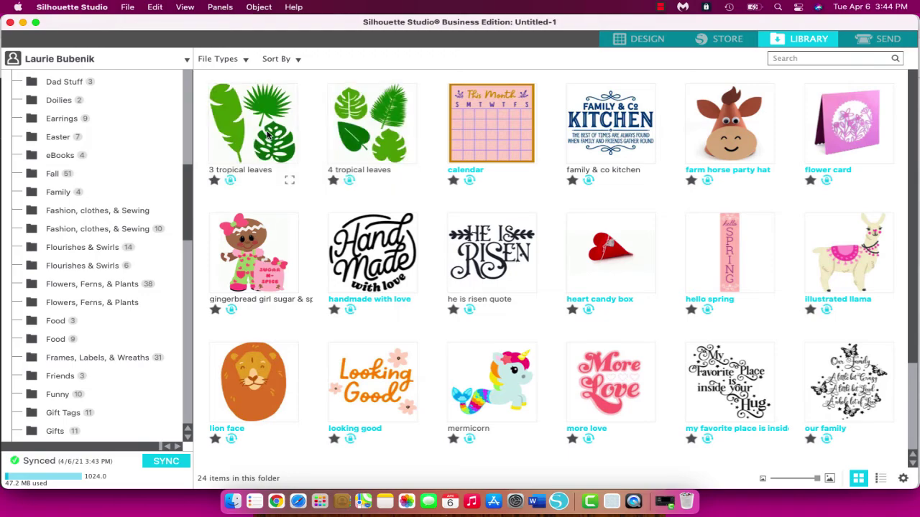
super+click(365, 149)
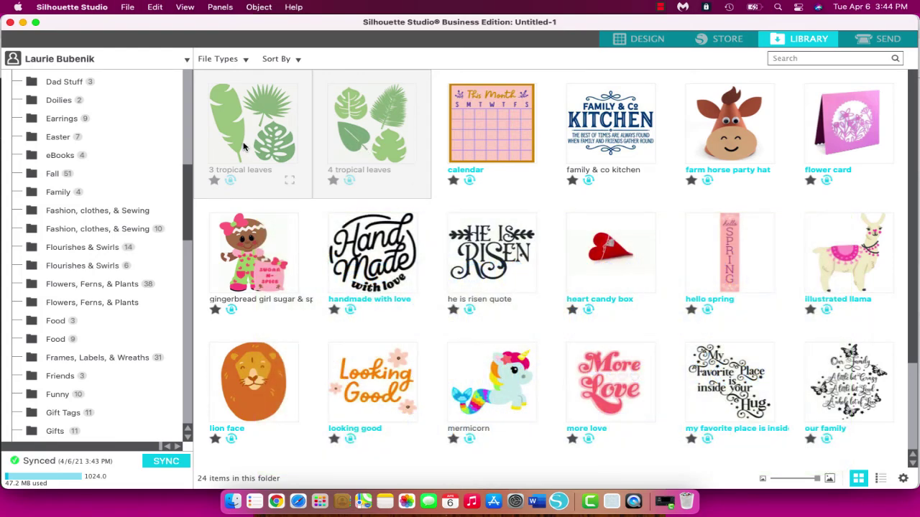
drag(243, 146, 127, 284)
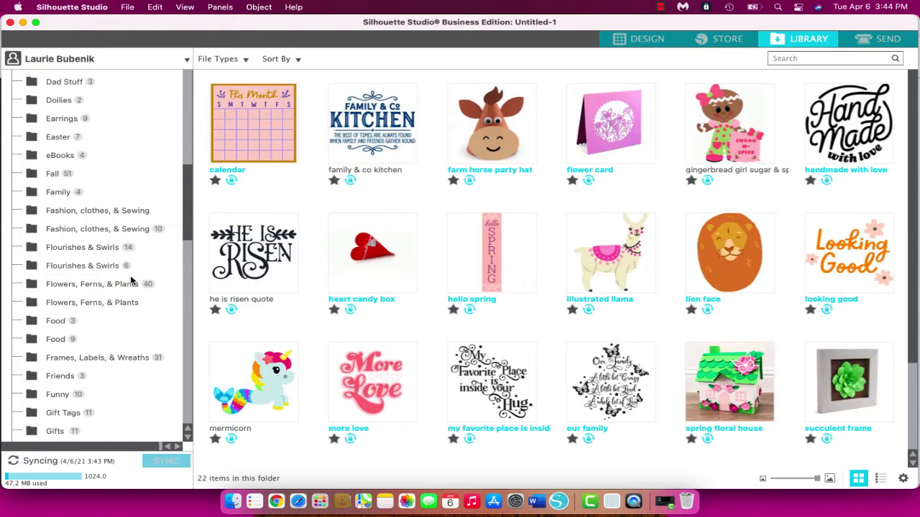
Step: Delete the empty Flowers, Ferns, & Plants folder, keeping the one with 40 designs
click(129, 304)
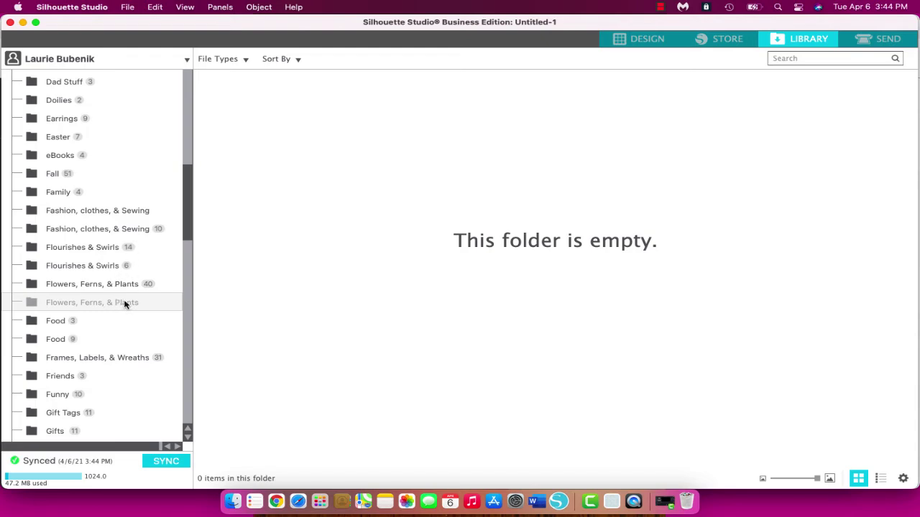
right_click(125, 304)
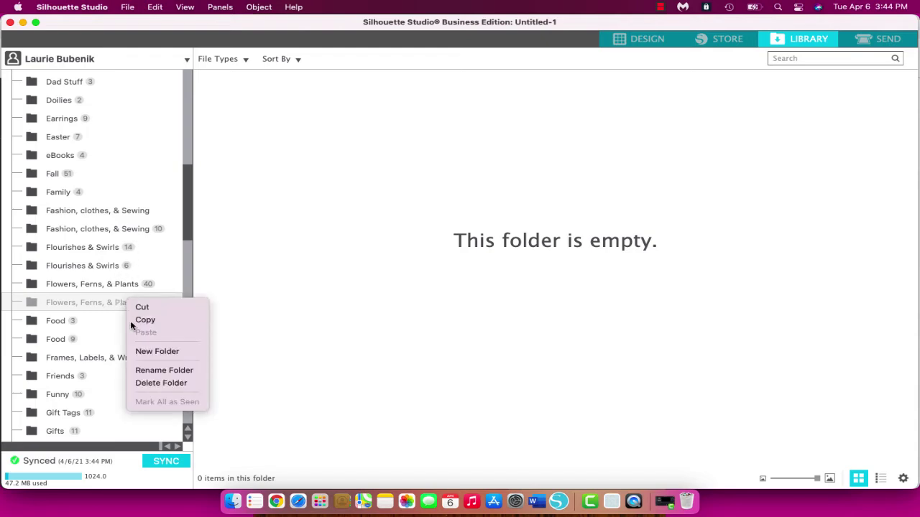
click(142, 383)
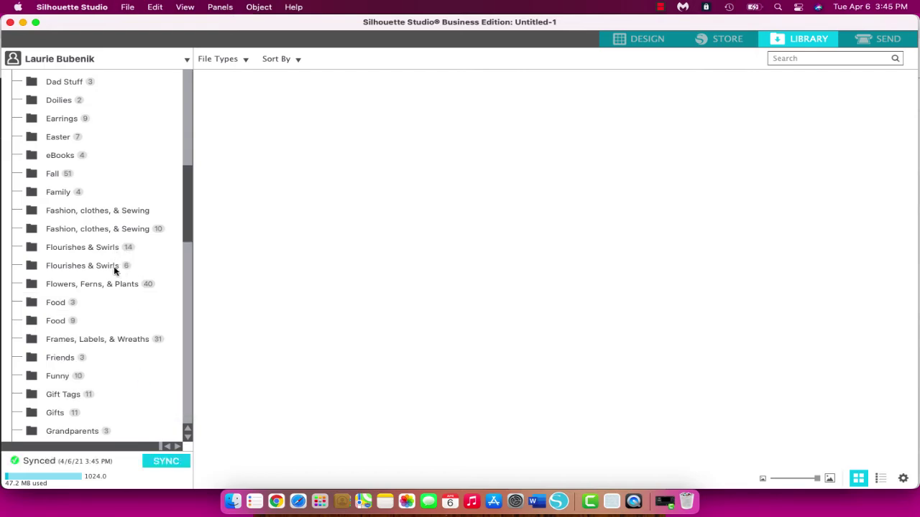
Step: Inspect and try renaming the six-design and 14-design Flourishes & Swirls folders
click(114, 267)
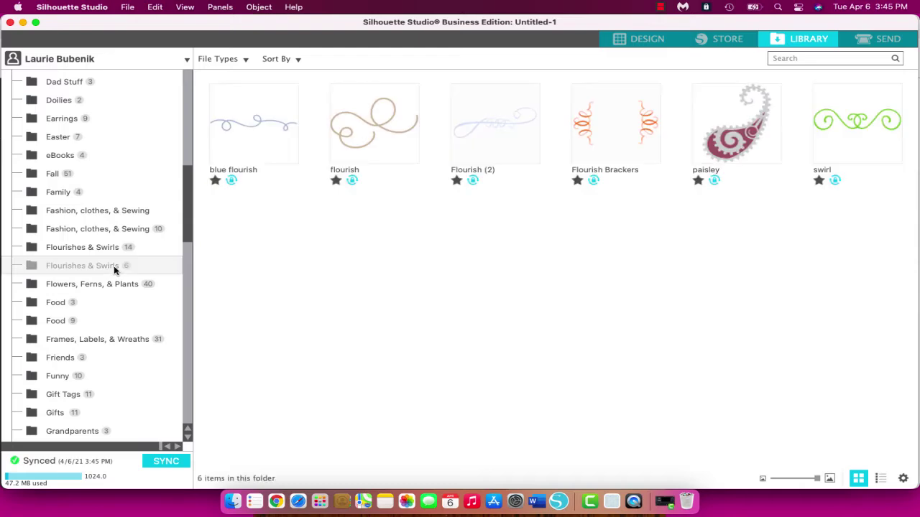
click(114, 266)
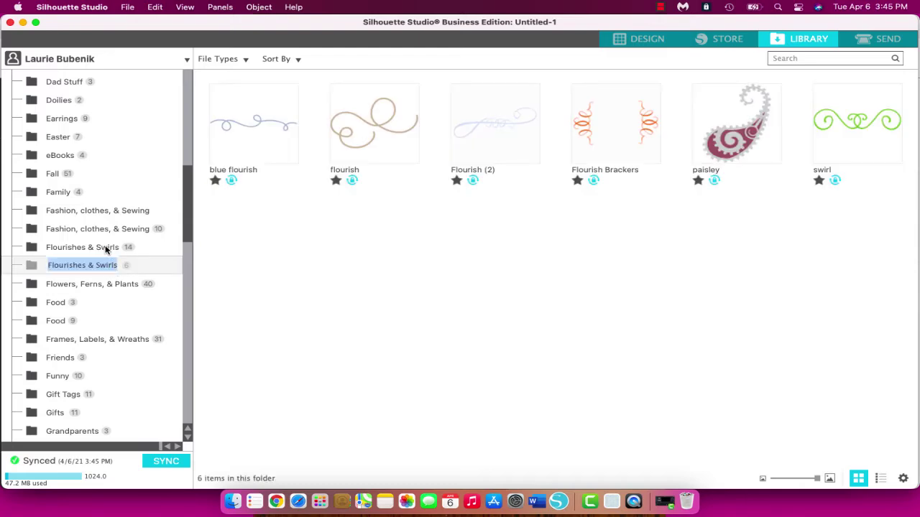
key(Return)
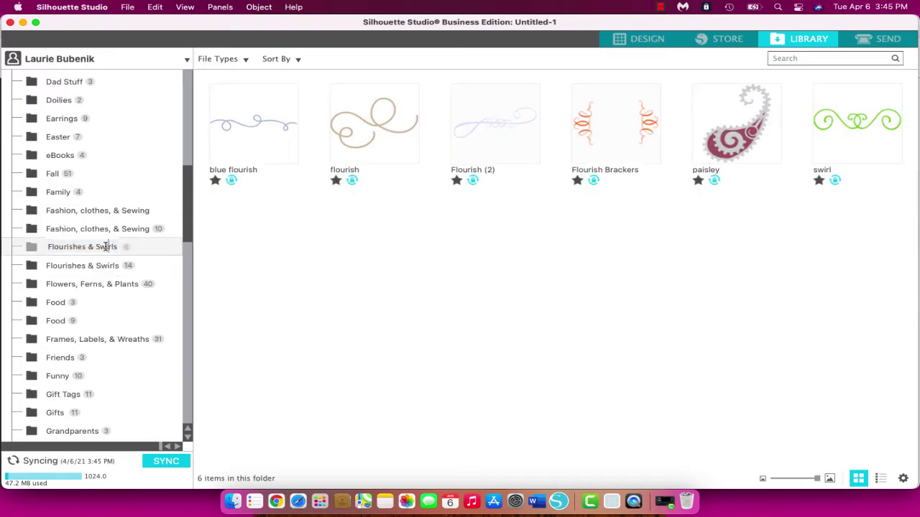
click(71, 268)
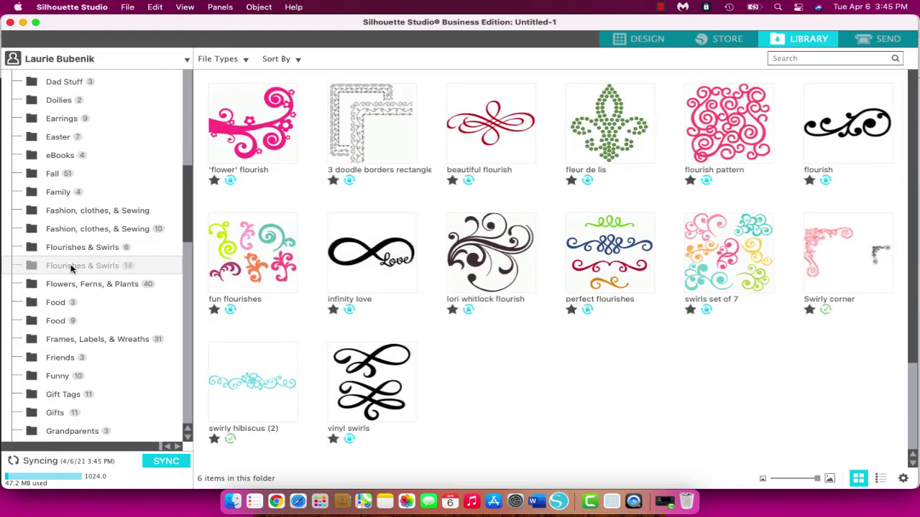
click(71, 265)
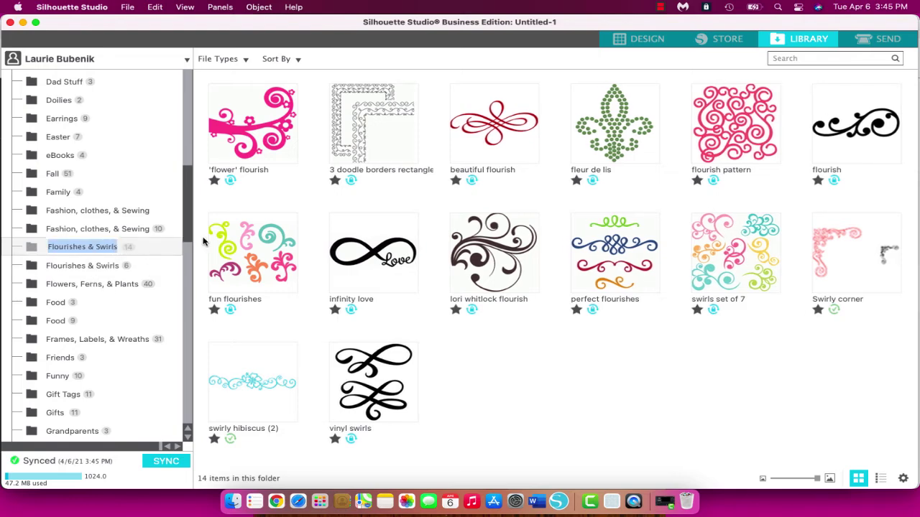
Step: Move all six designs into the other Flourishes & Swirls folder and delete the emptied duplicate
click(113, 269)
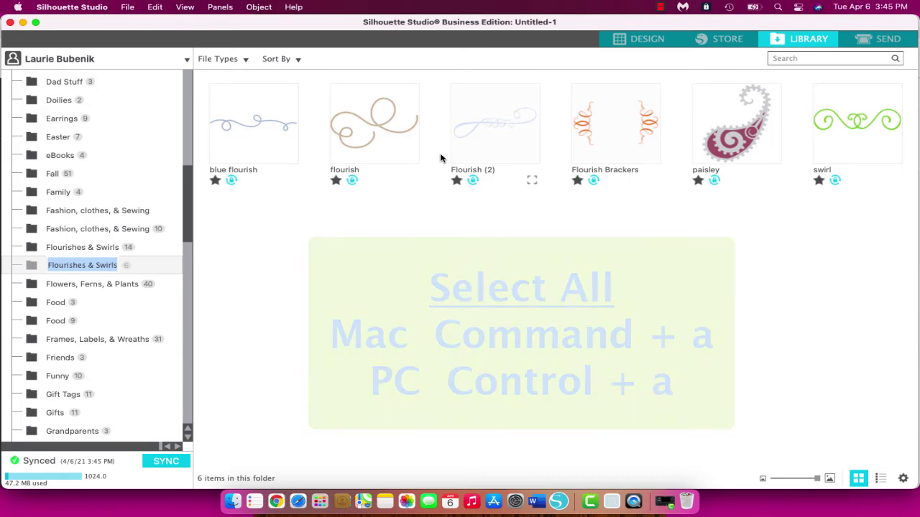
click(495, 152)
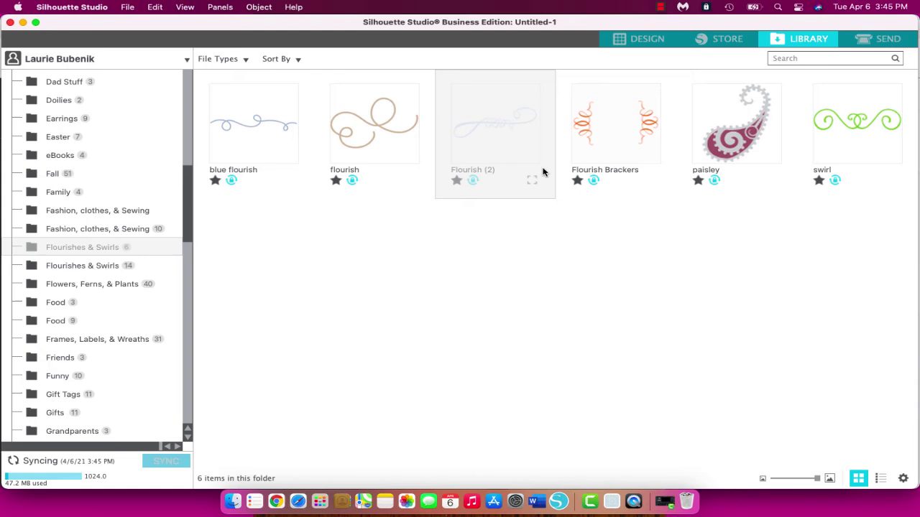
key(super+a)
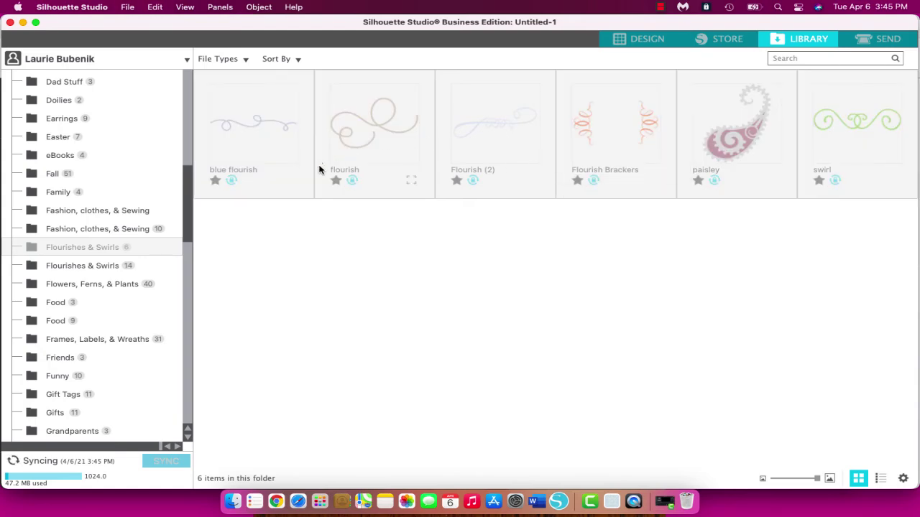
drag(319, 167, 164, 271)
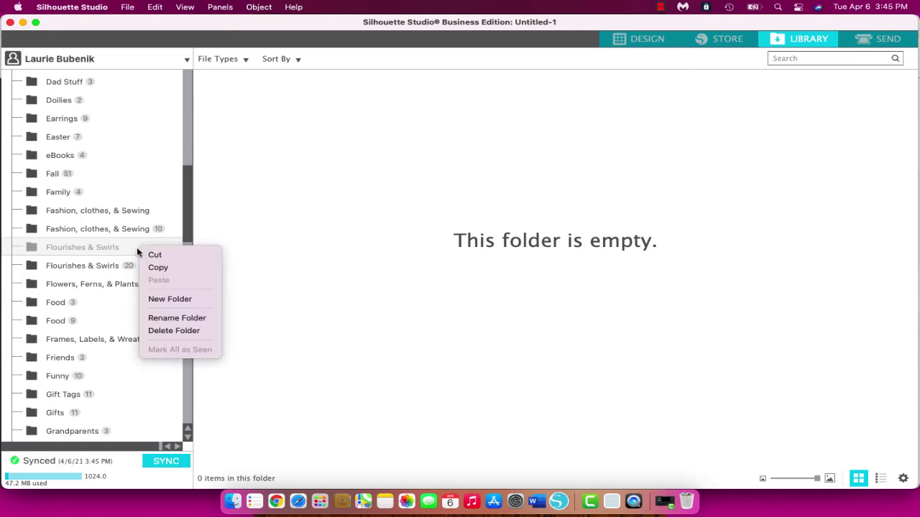
right_click(138, 249)
click(151, 330)
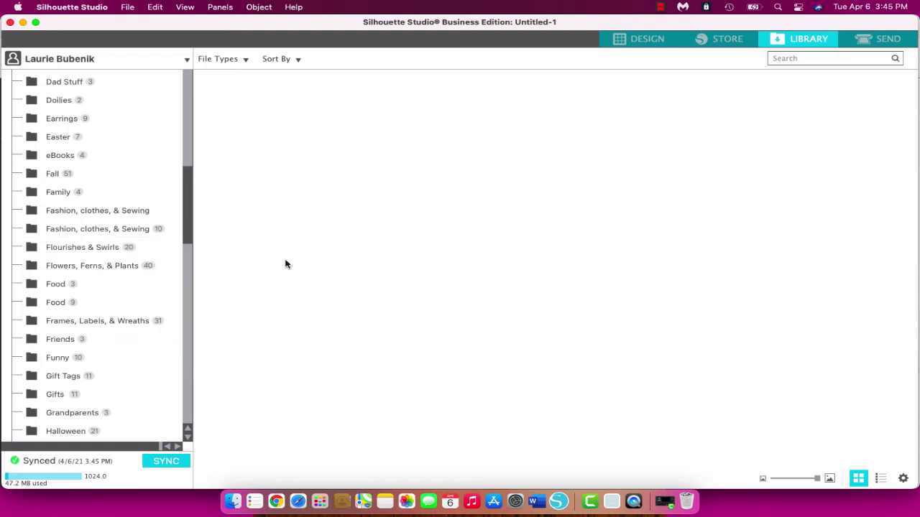
Step: Drag the Flowers, Ferns, & Plants folder onto the Food folder in the sidebar
scroll(139, 279, down, 4)
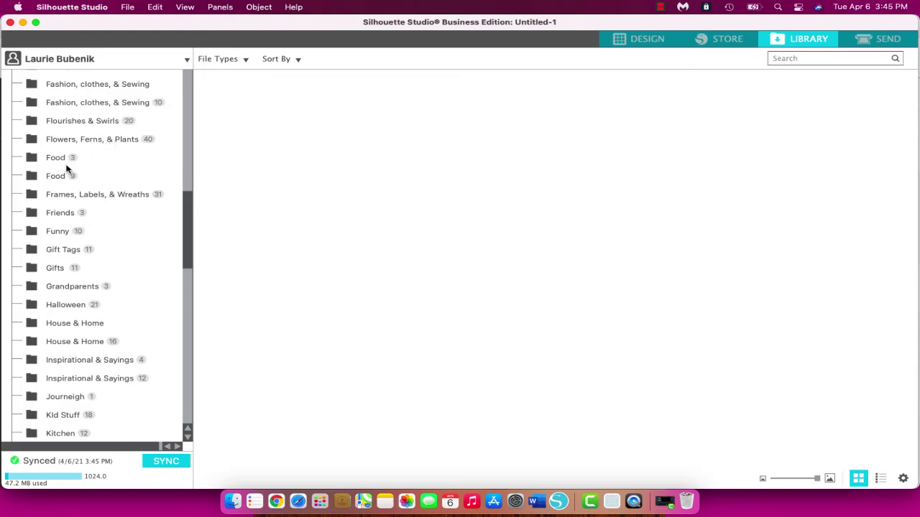
click(72, 141)
drag(71, 142, 62, 154)
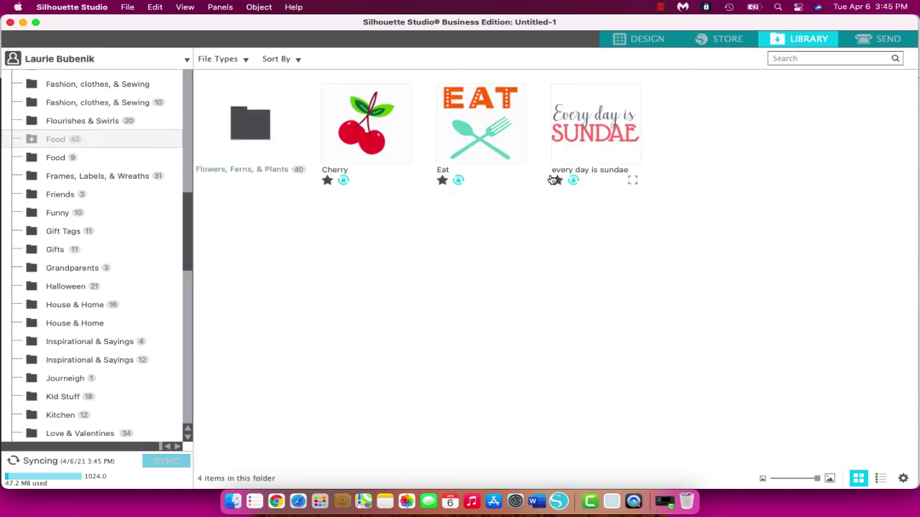
Step: Browse the Fashion and Flourishes & Swirls folders, then open Food (43) to check its contents
scroll(144, 213, up, 1)
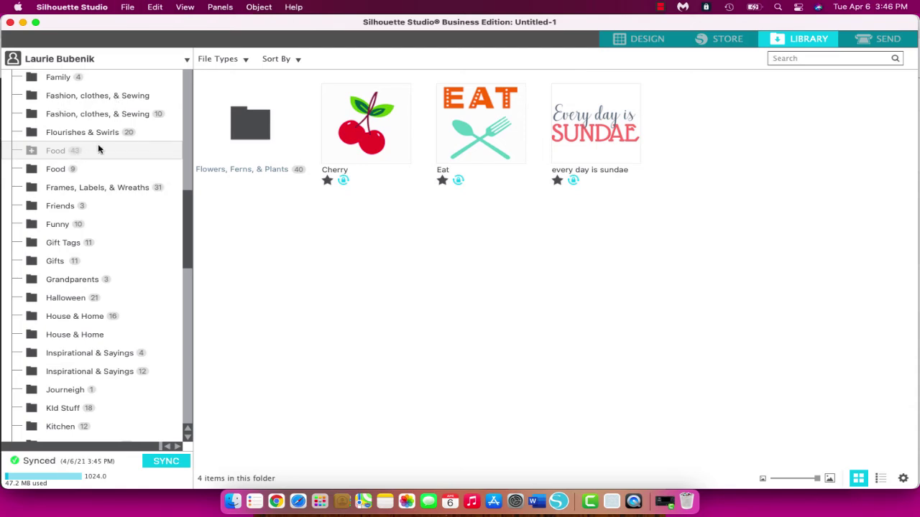
click(72, 117)
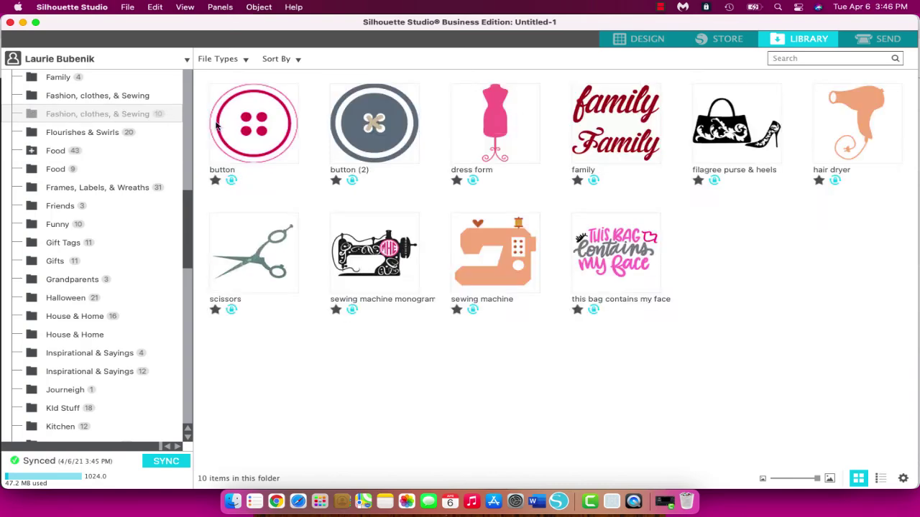
click(113, 134)
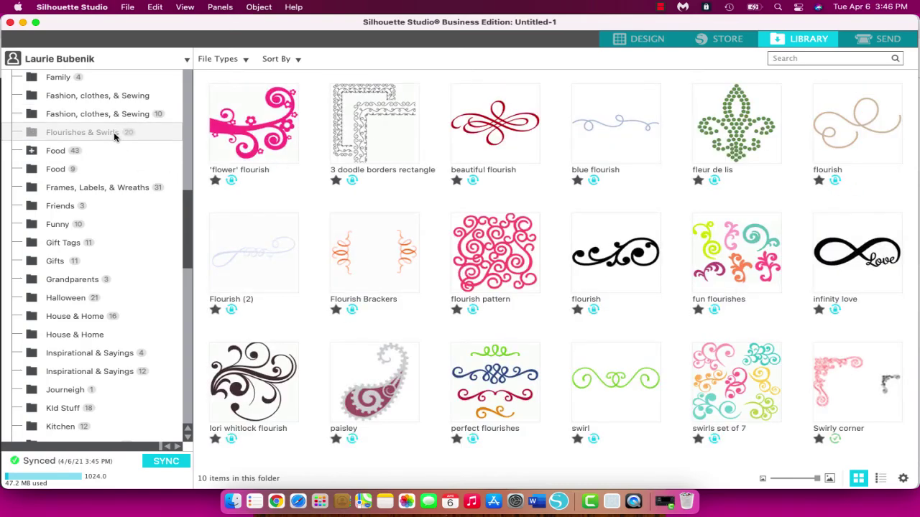
scroll(384, 215, down, 3)
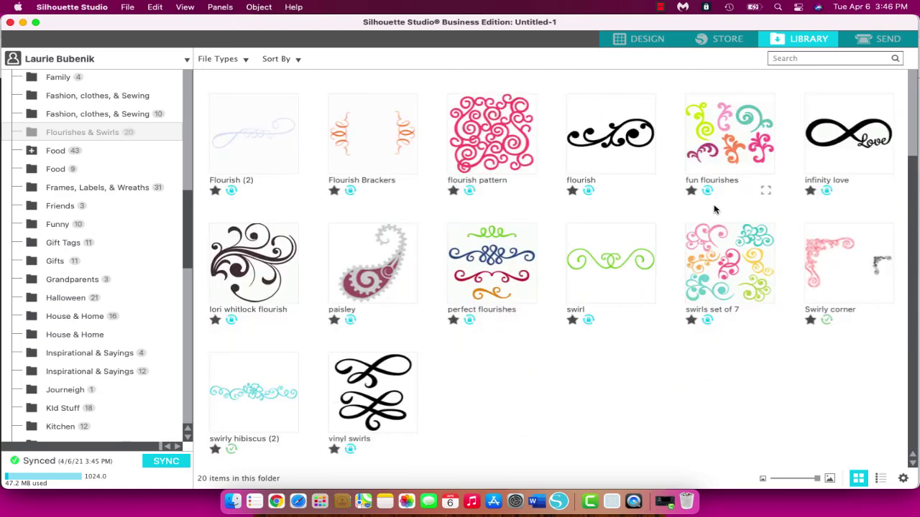
scroll(384, 215, up, 3)
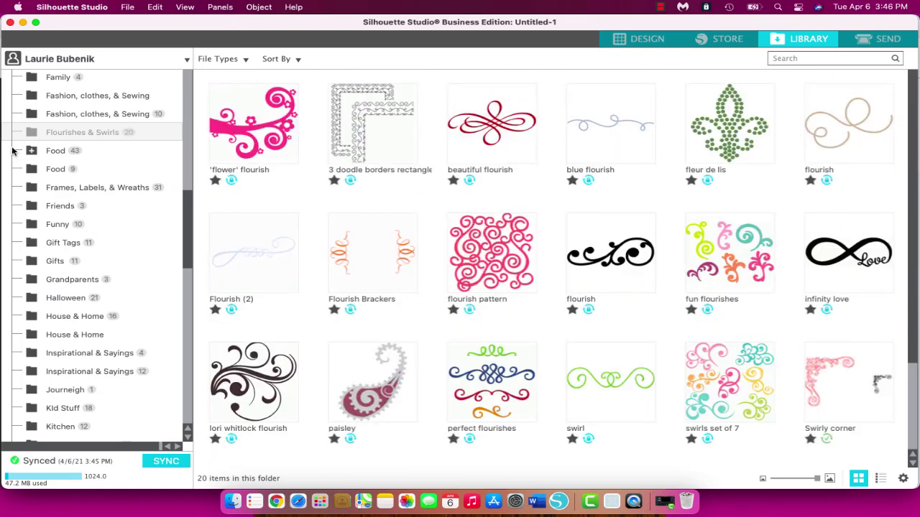
click(55, 151)
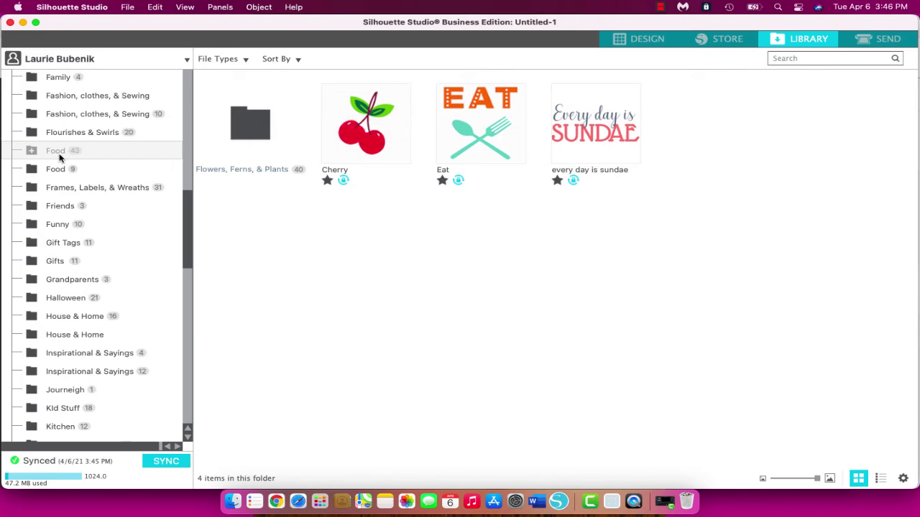
Step: Drag the Flowers, Ferns, & Plants folder out of Food back to the top level under Designs
scroll(186, 220, up, 5)
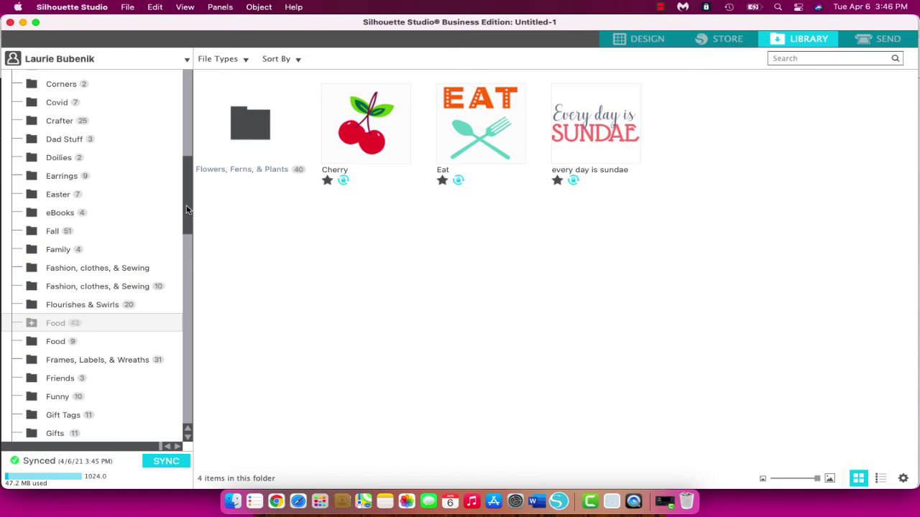
scroll(189, 201, up, 2)
drag(189, 196, 189, 124)
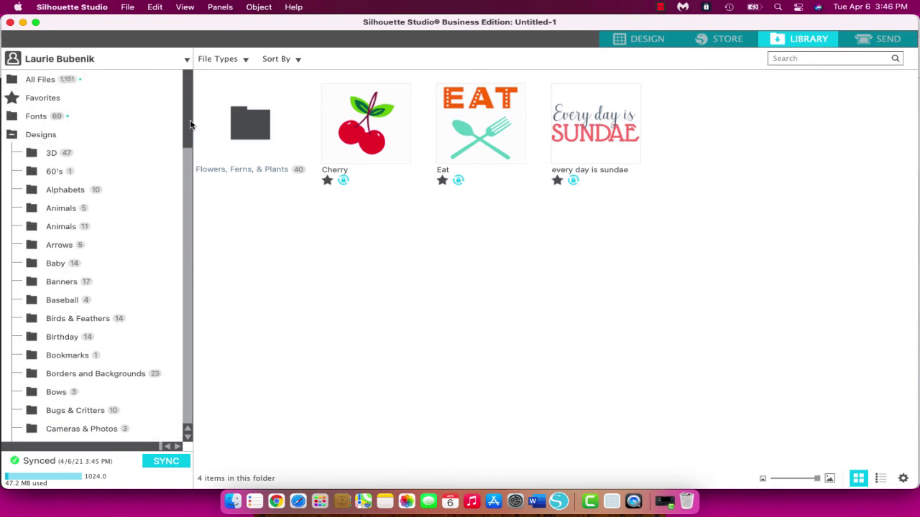
click(243, 132)
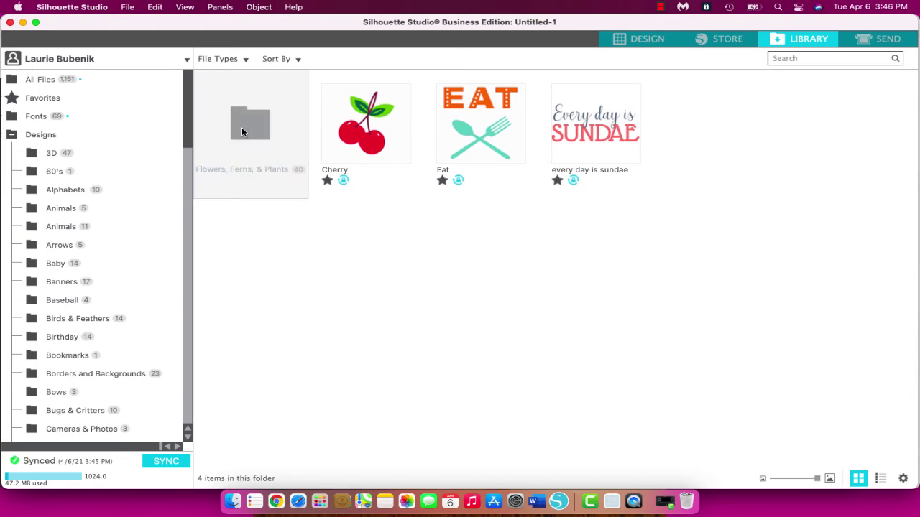
drag(242, 131, 94, 140)
scroll(81, 272, down, 5)
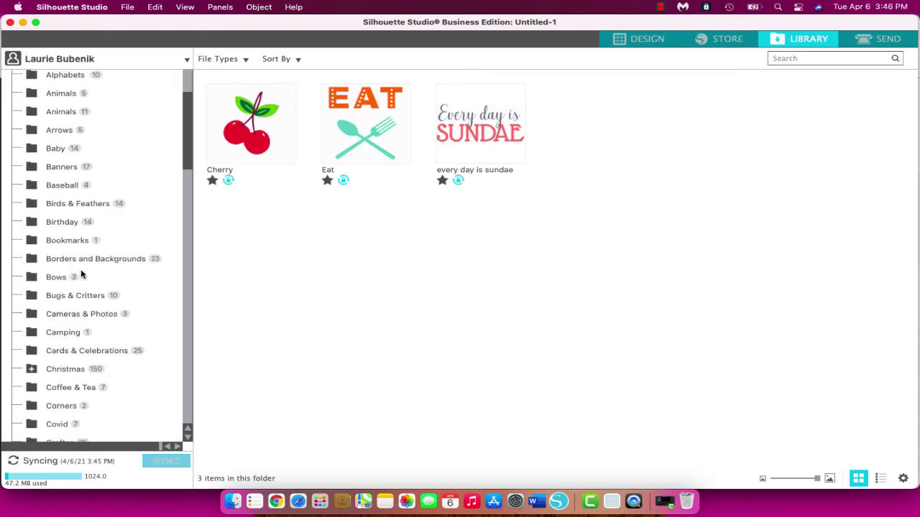
scroll(81, 269, down, 3)
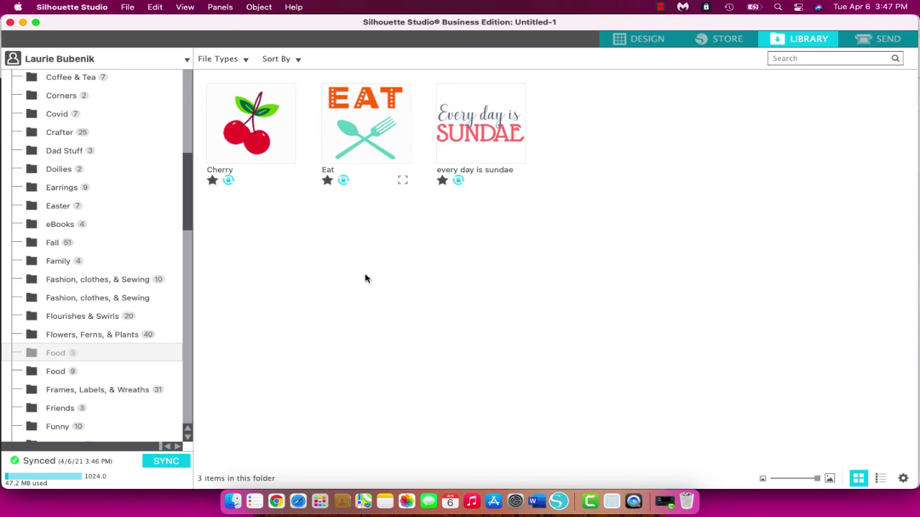
Step: Move Cherry, Eat and every day is sundae into the other Food folder (12), then delete the empty duplicate
click(250, 133)
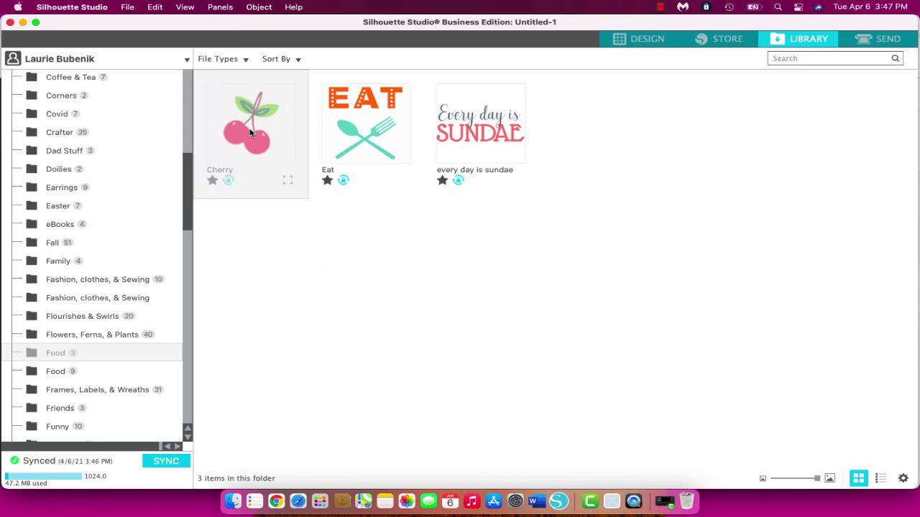
shift+click(370, 128)
shift+click(449, 137)
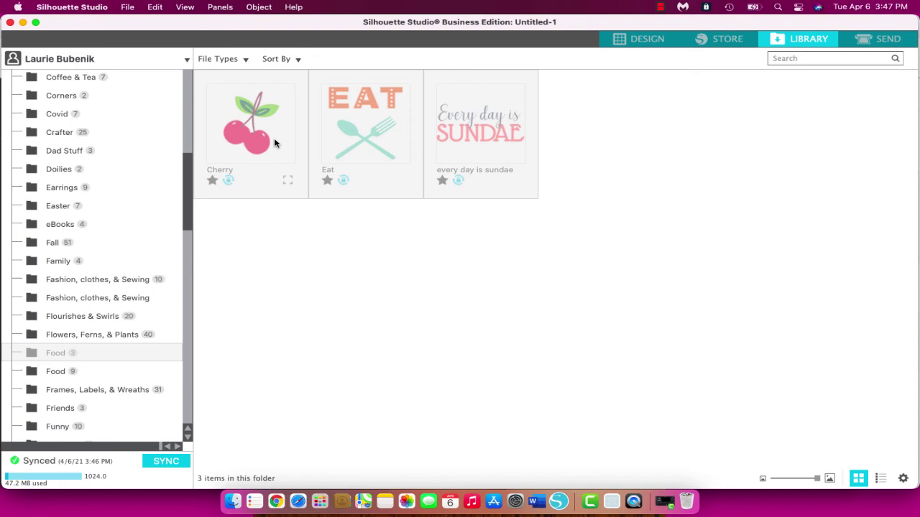
drag(273, 142, 125, 374)
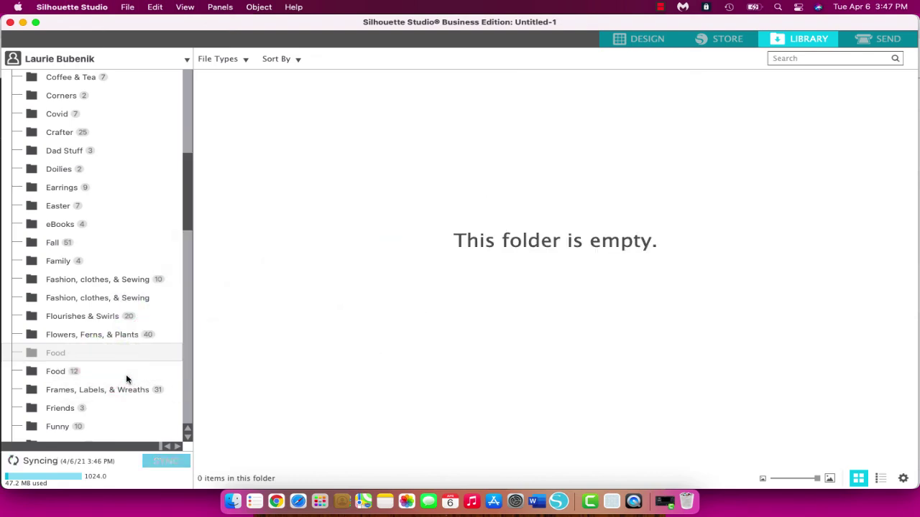
right_click(69, 352)
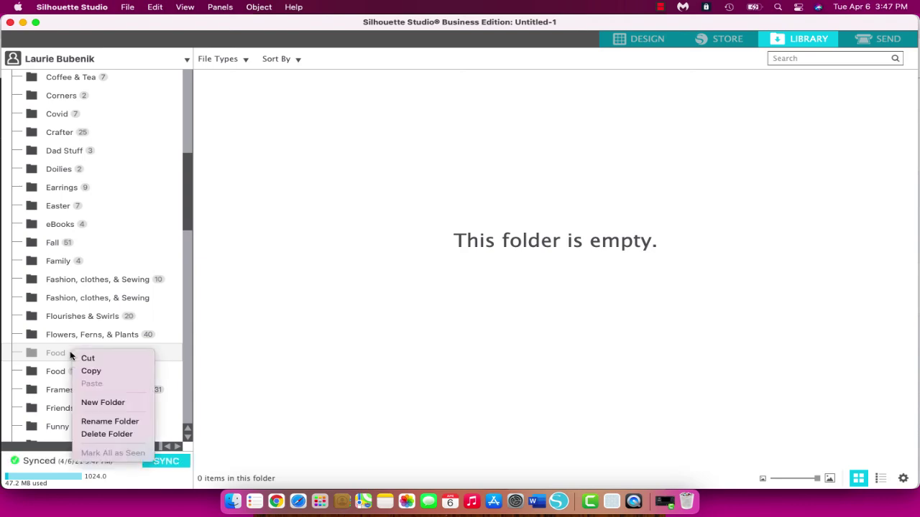
click(98, 434)
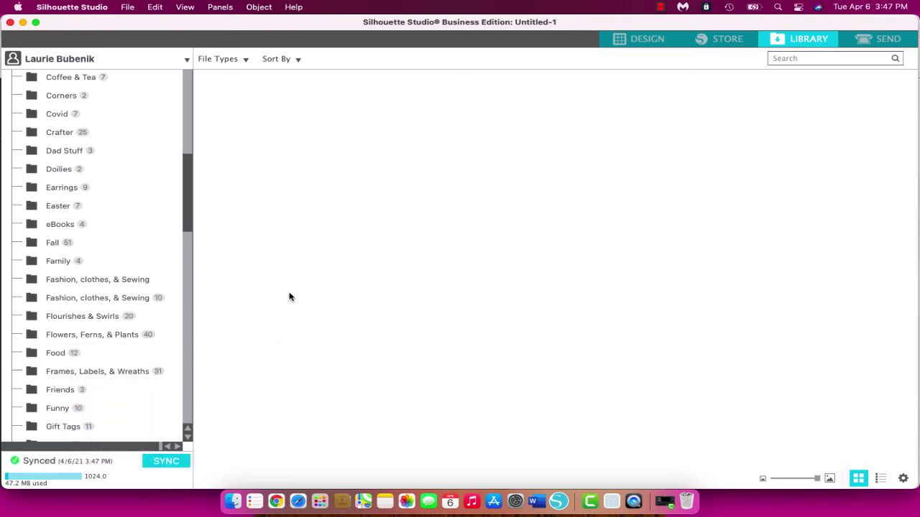